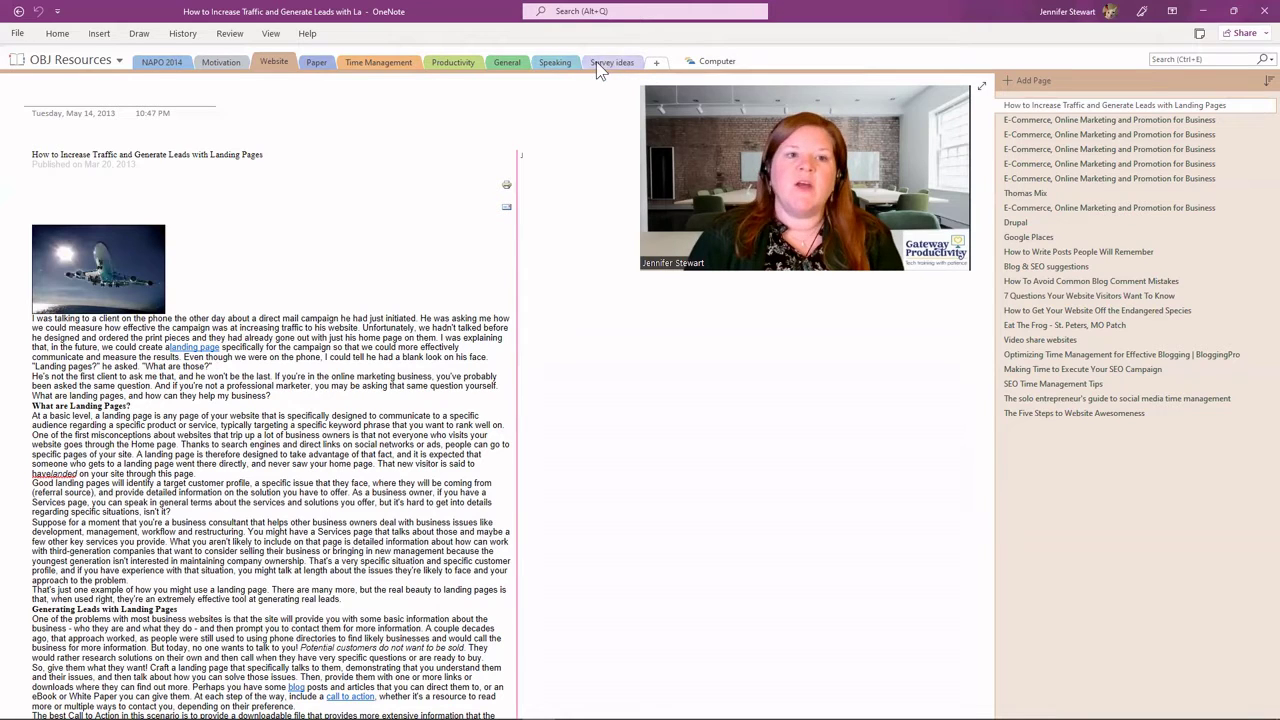
# Create a section group named 'Productivity Topics' from the section tabs' New Section Group option.
pyautogui.rightClick(284, 67)
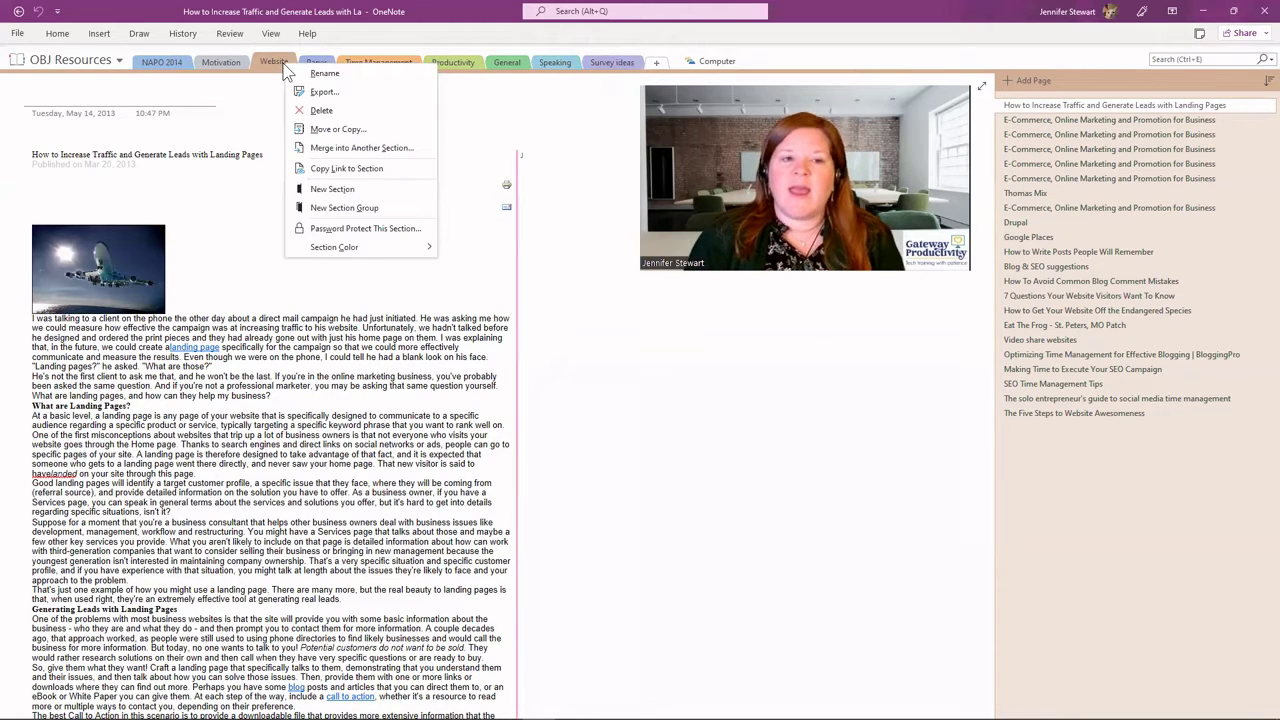
pyautogui.click(365, 207)
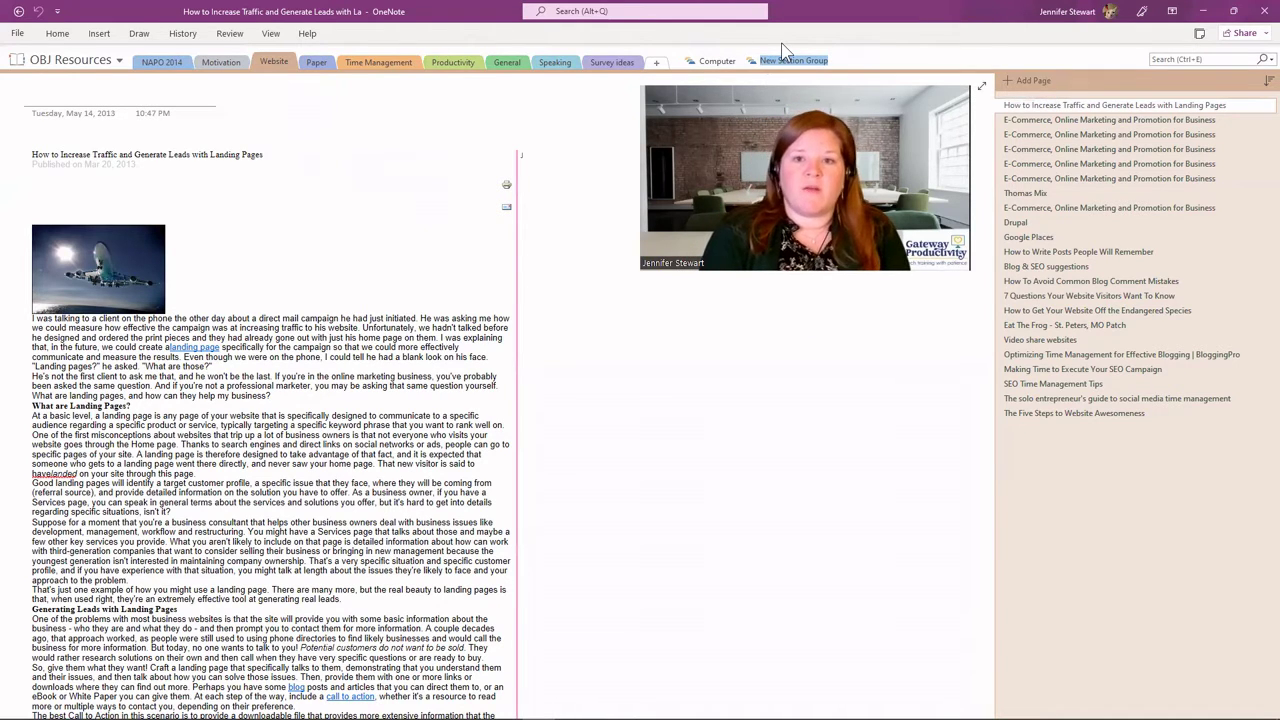
pyautogui.write('Pro')
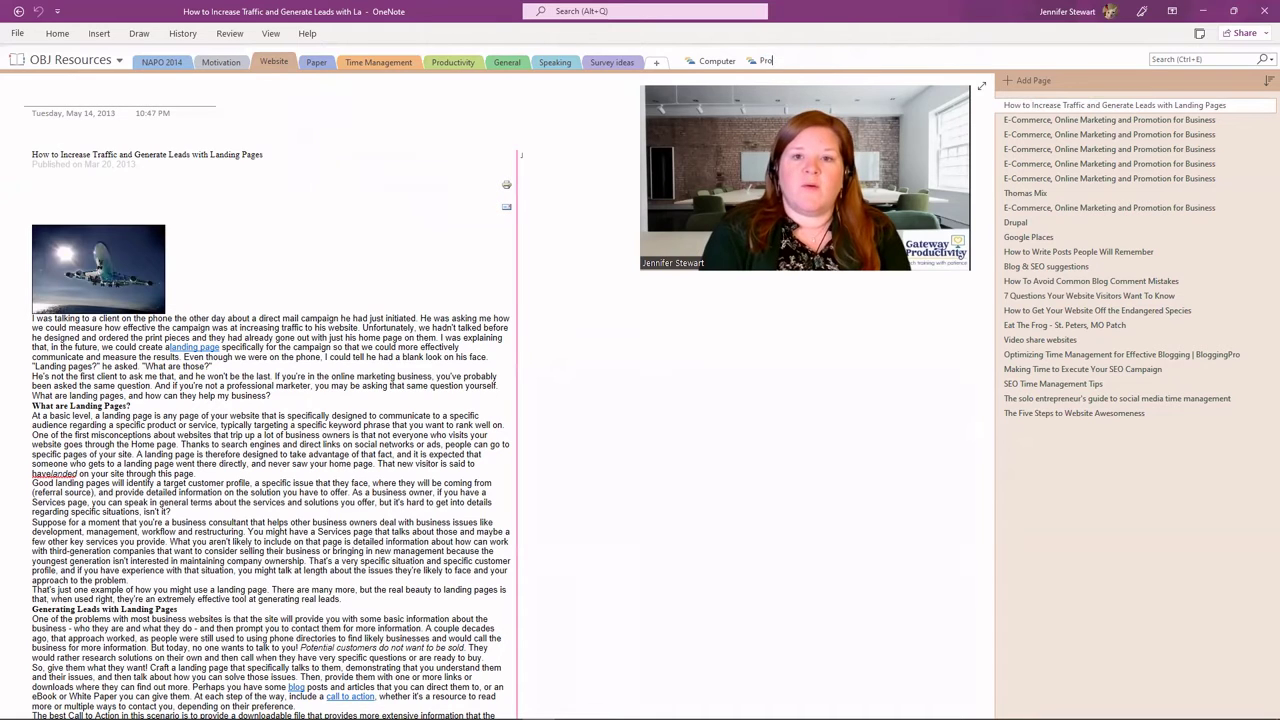
pyautogui.write('ductivity Topics')
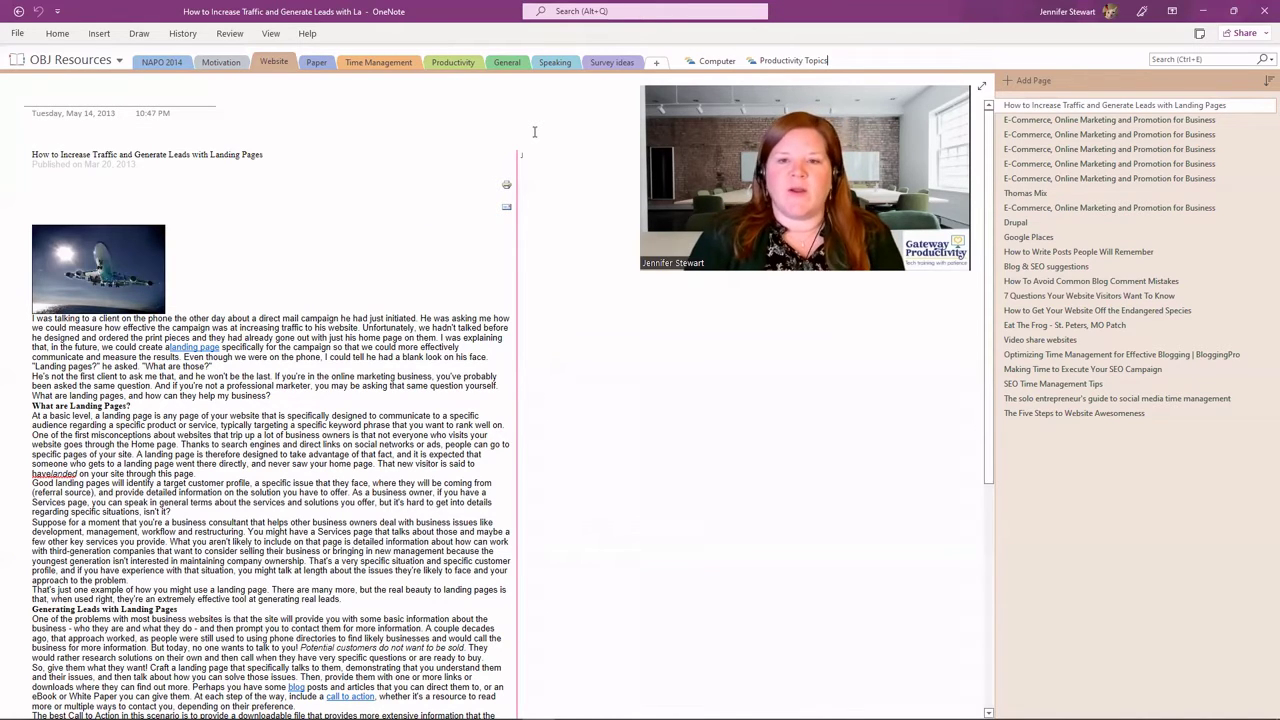
pyautogui.press('Return')
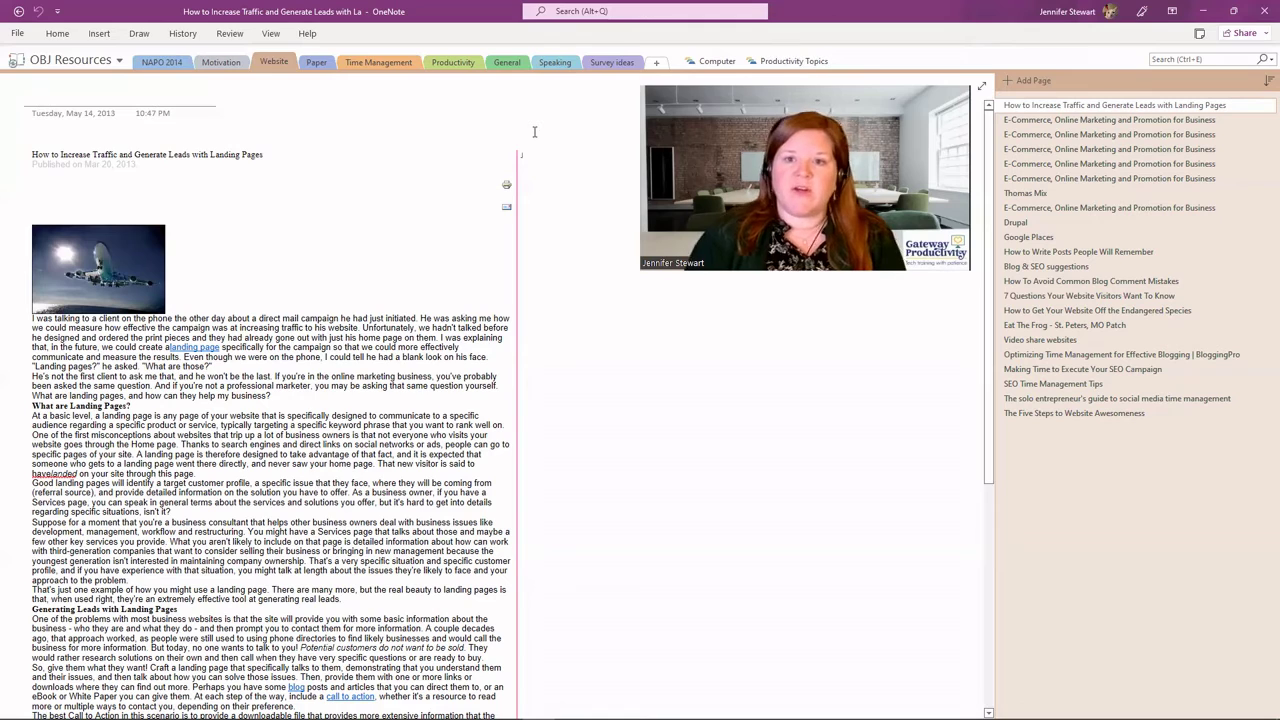
pyautogui.click(792, 62)
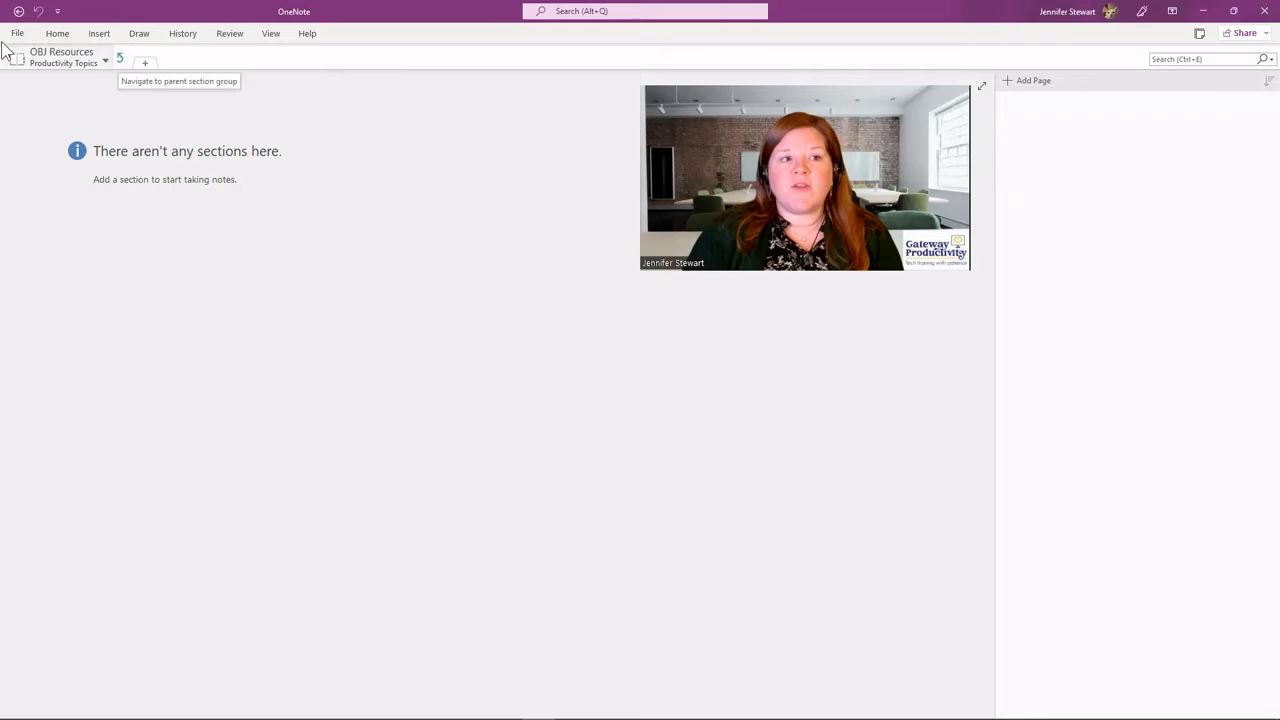
pyautogui.click(120, 60)
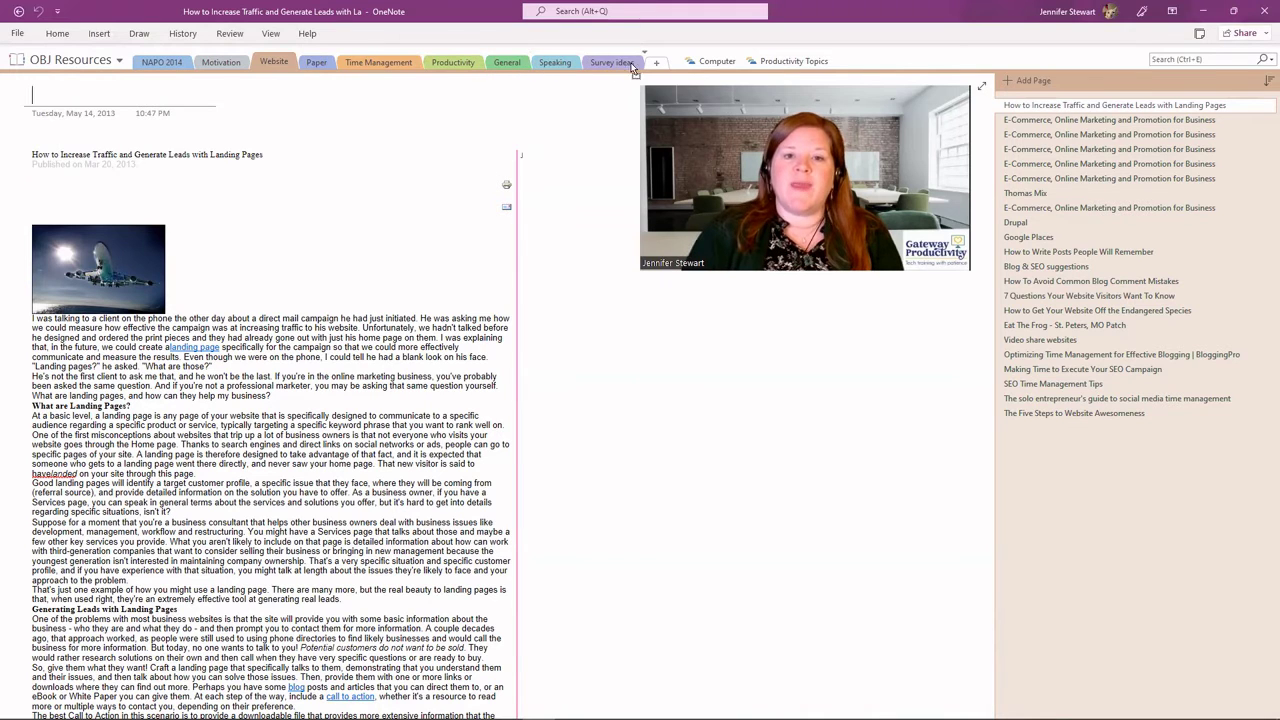
# Confirm the Paper section now sits inside Productivity Topics, then return to the notebook's top level.
pyautogui.click(714, 62)
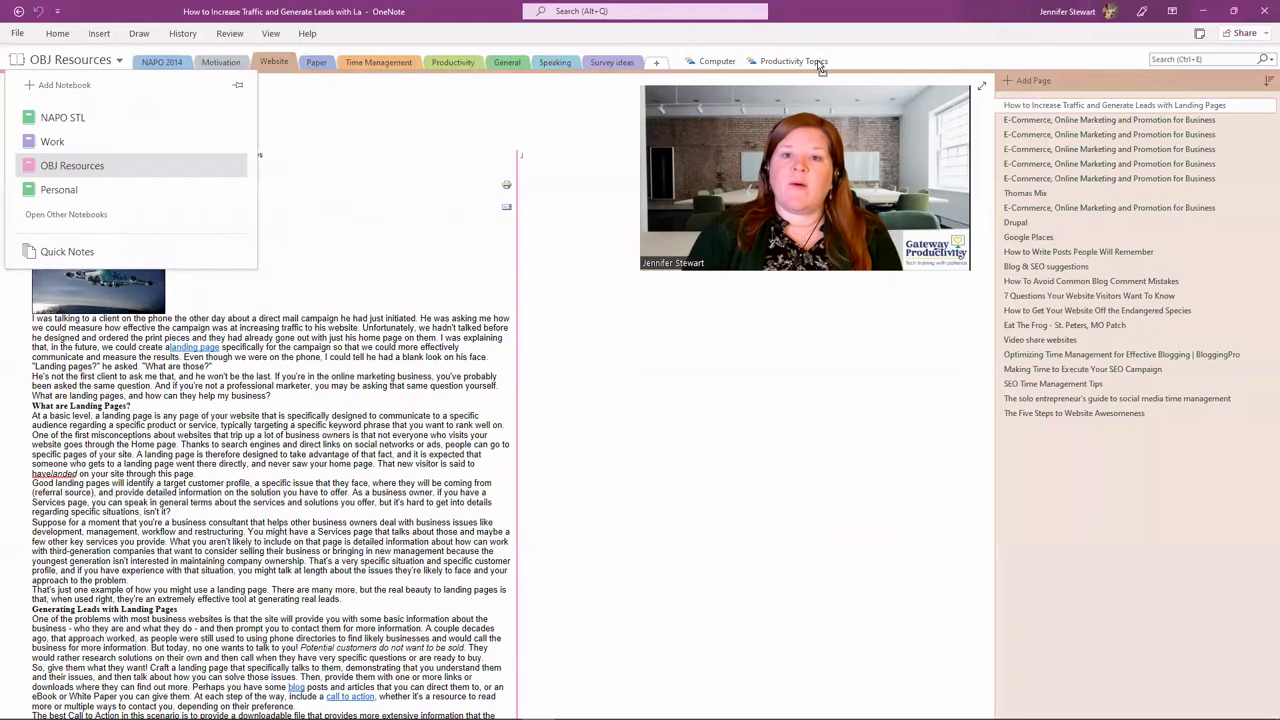
pyautogui.click(779, 64)
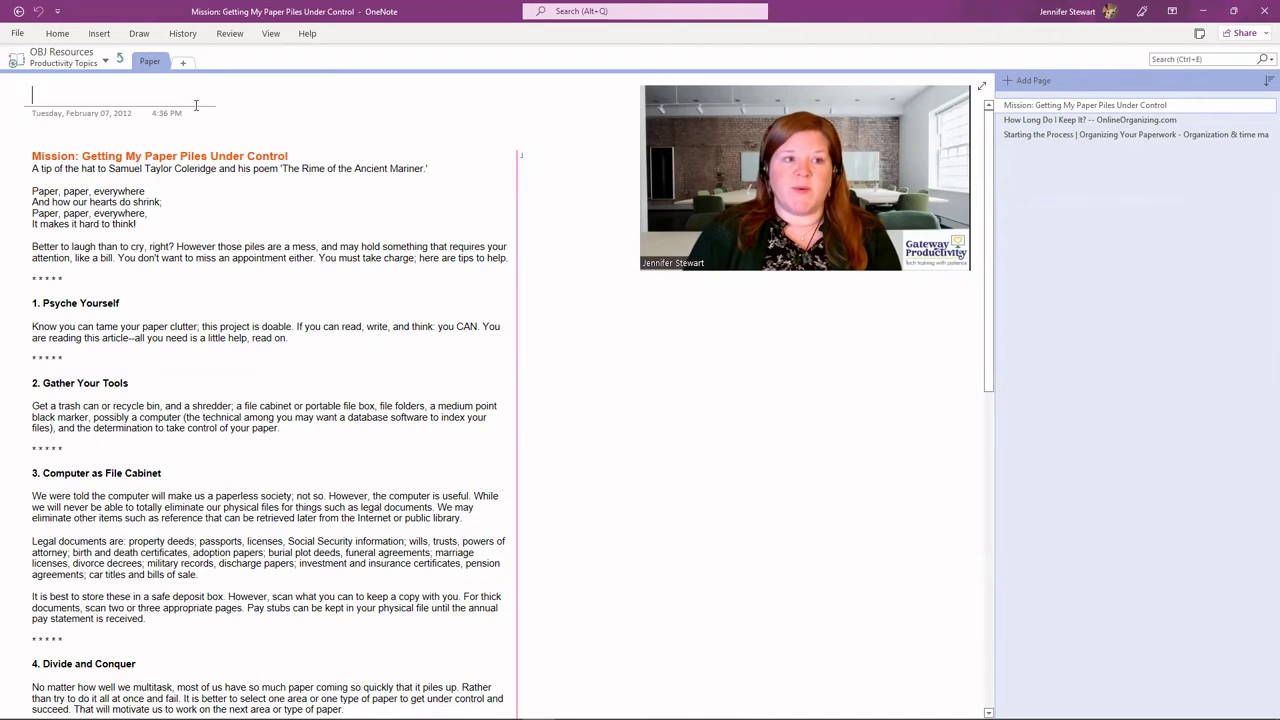
pyautogui.click(121, 58)
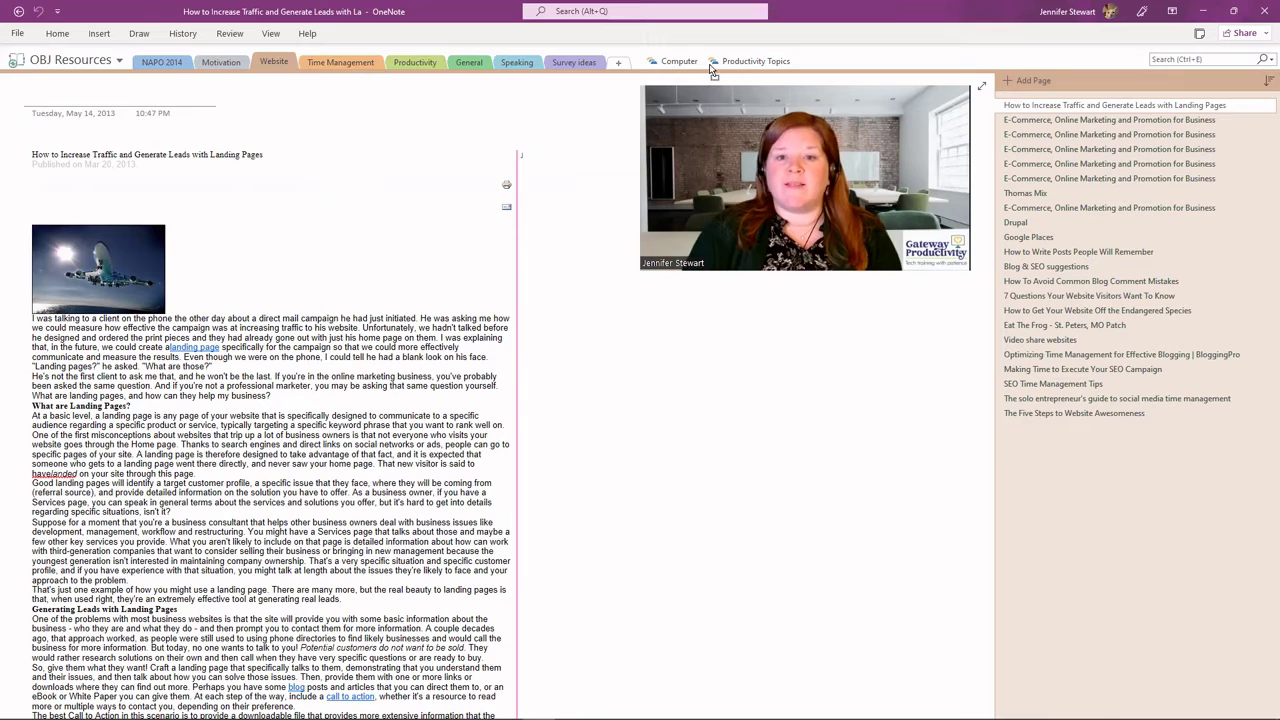
# Move Time Management into Productivity Topics, ahead of Paper, then return to the top level.
pyautogui.moveTo(713, 70); pyautogui.dragTo(744, 61)
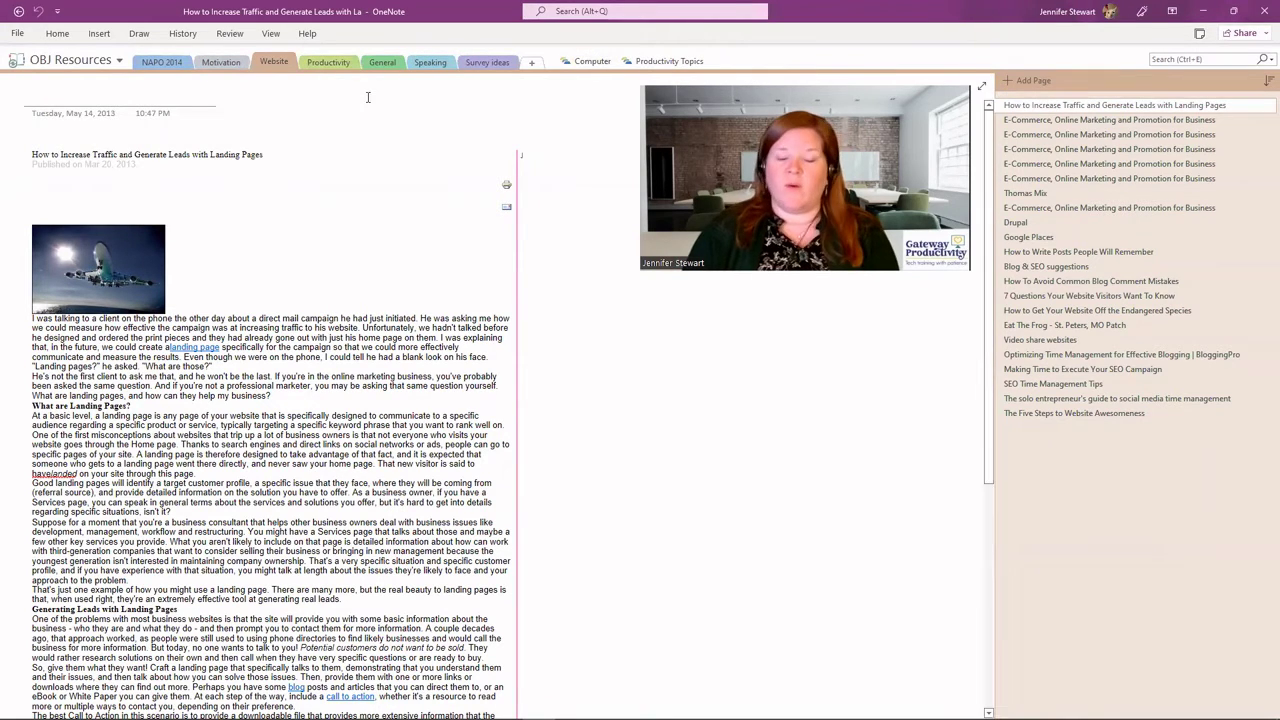
pyautogui.click(661, 62)
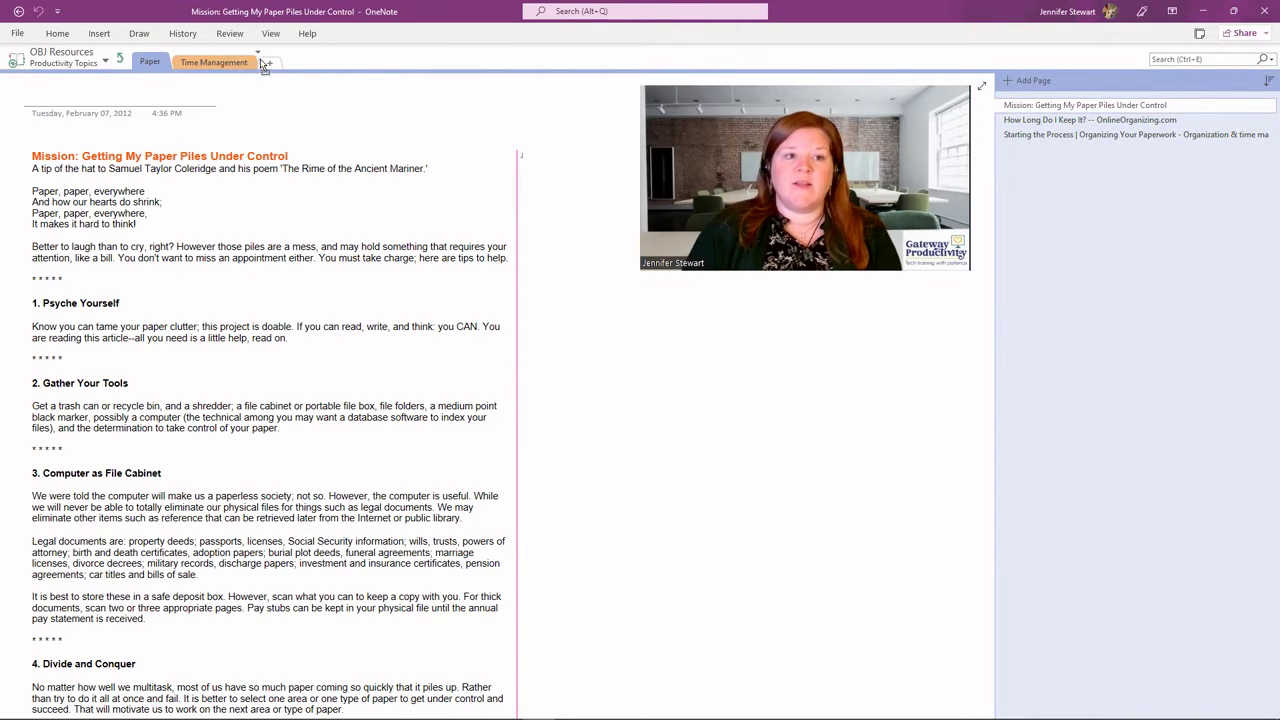
pyautogui.moveTo(250, 63); pyautogui.dragTo(165, 67)
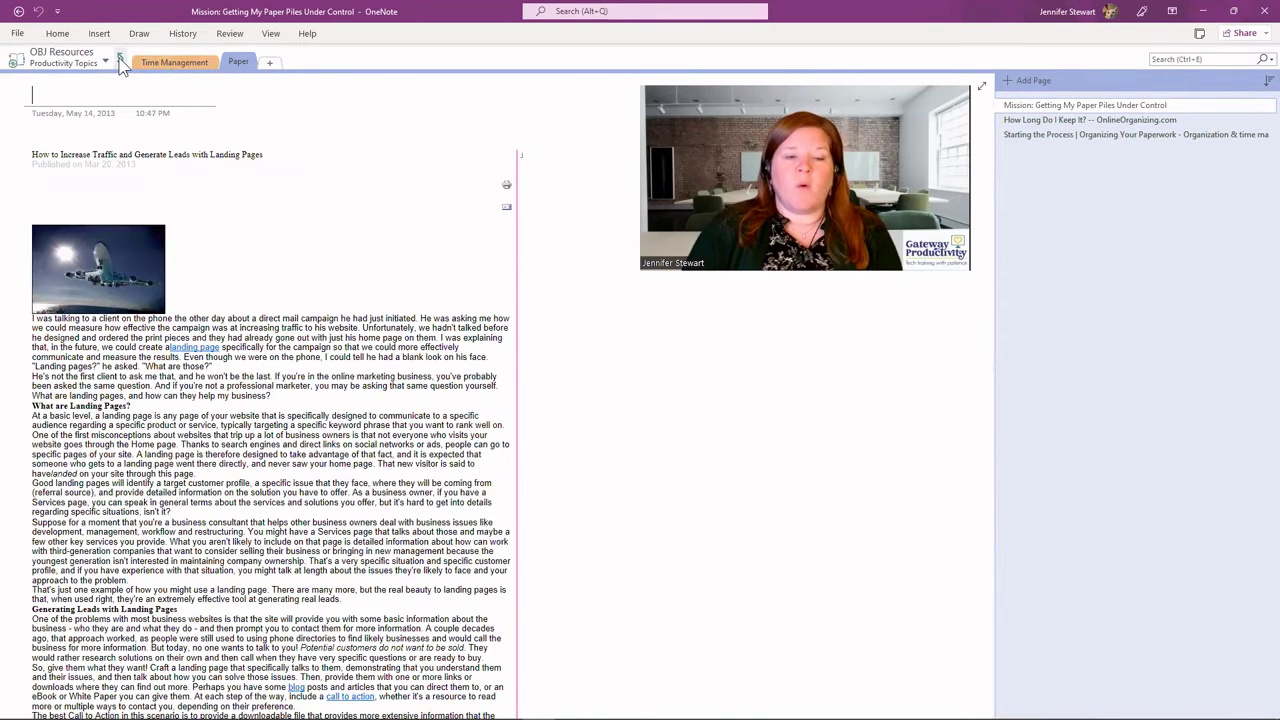
pyautogui.click(120, 59)
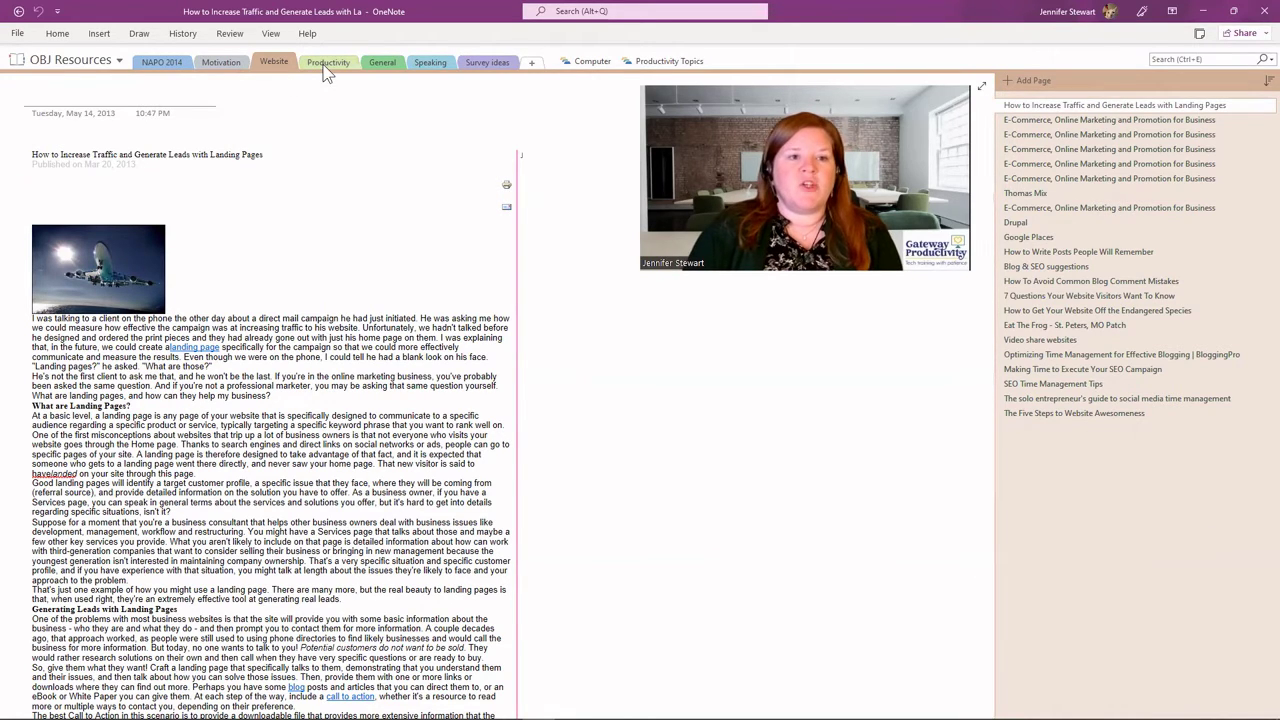
# Drop the Productivity section into Productivity Topics and open the group to check it.
pyautogui.moveTo(323, 70); pyautogui.dragTo(355, 64)
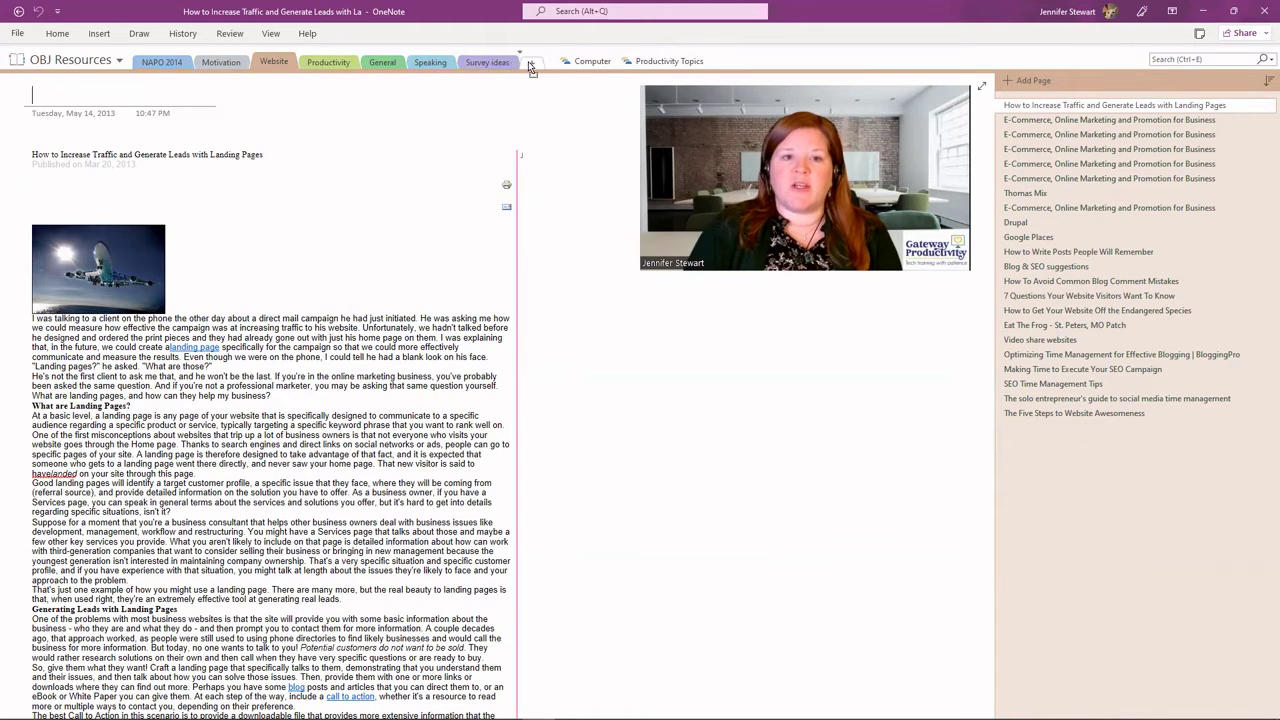
pyautogui.moveTo(543, 67)
pyautogui.mouseDown()
pyautogui.moveTo(549, 58)
pyautogui.moveTo(557, 72)
pyautogui.moveTo(549, 92)
pyautogui.moveTo(556, 62)
pyautogui.moveTo(628, 76)
pyautogui.moveTo(685, 67)
pyautogui.mouseUp()
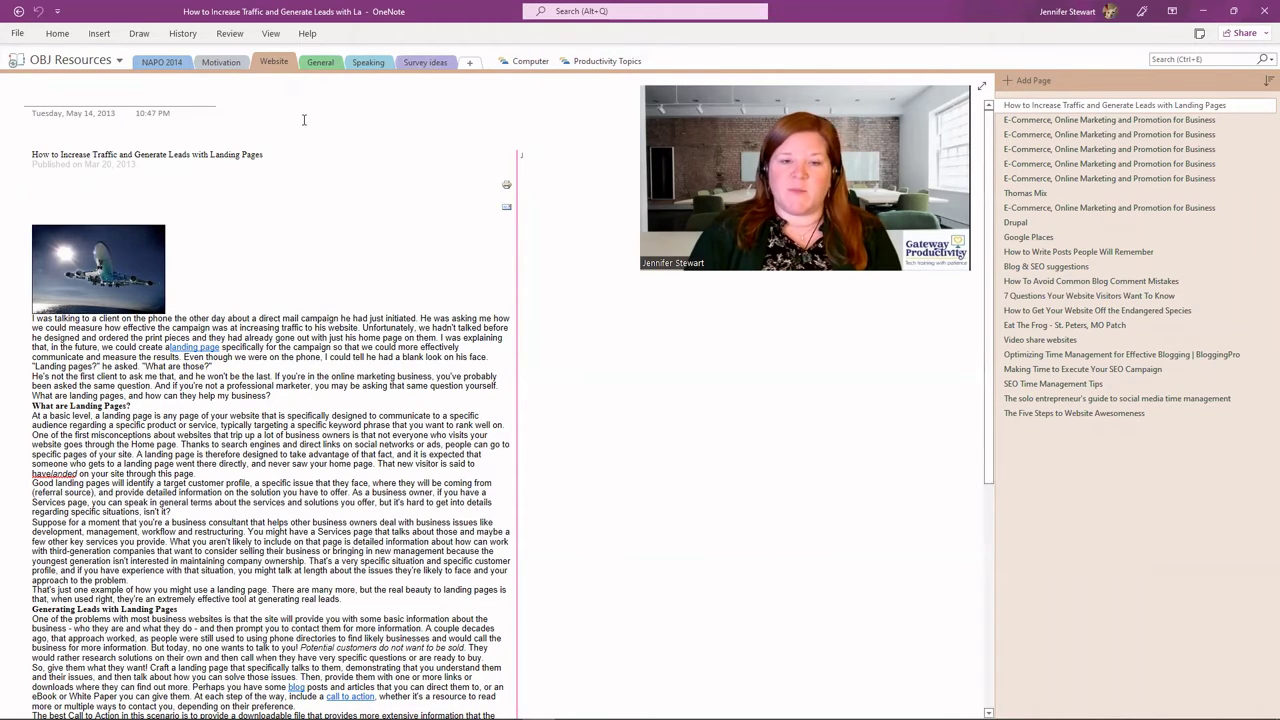
pyautogui.click(610, 62)
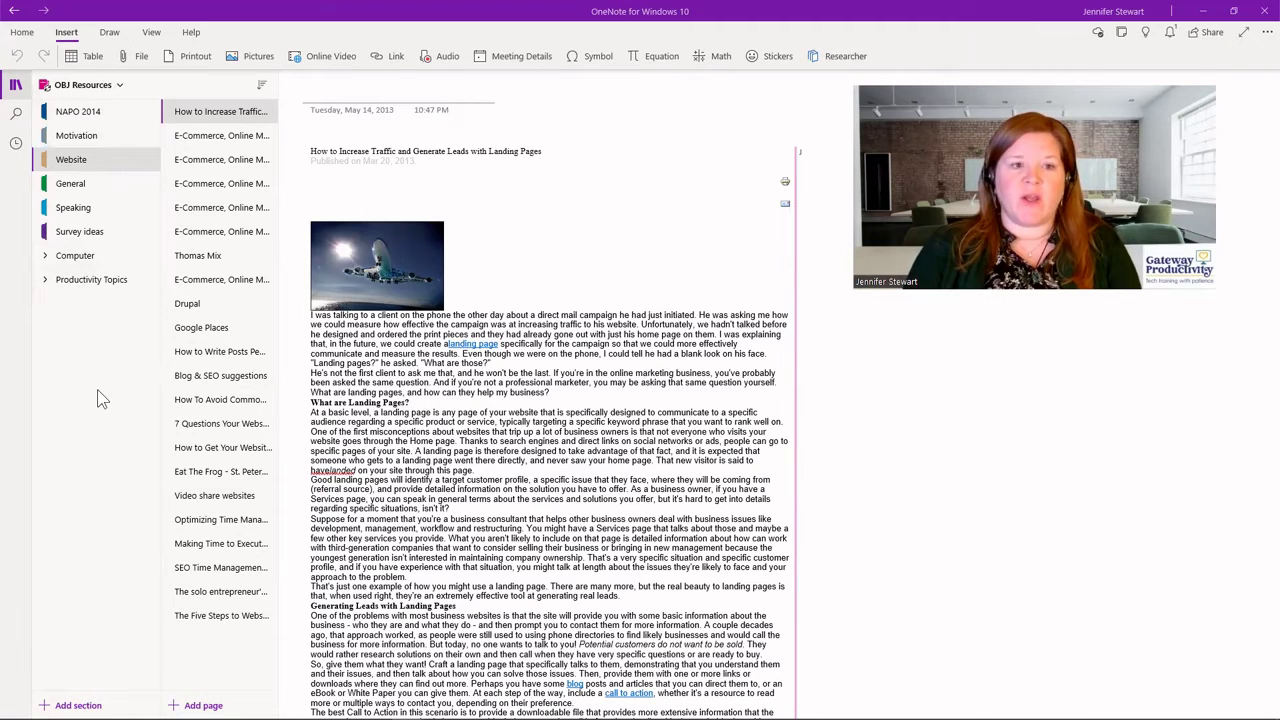
# Add a new section group named 'Test'.
pyautogui.rightClick(75, 352)
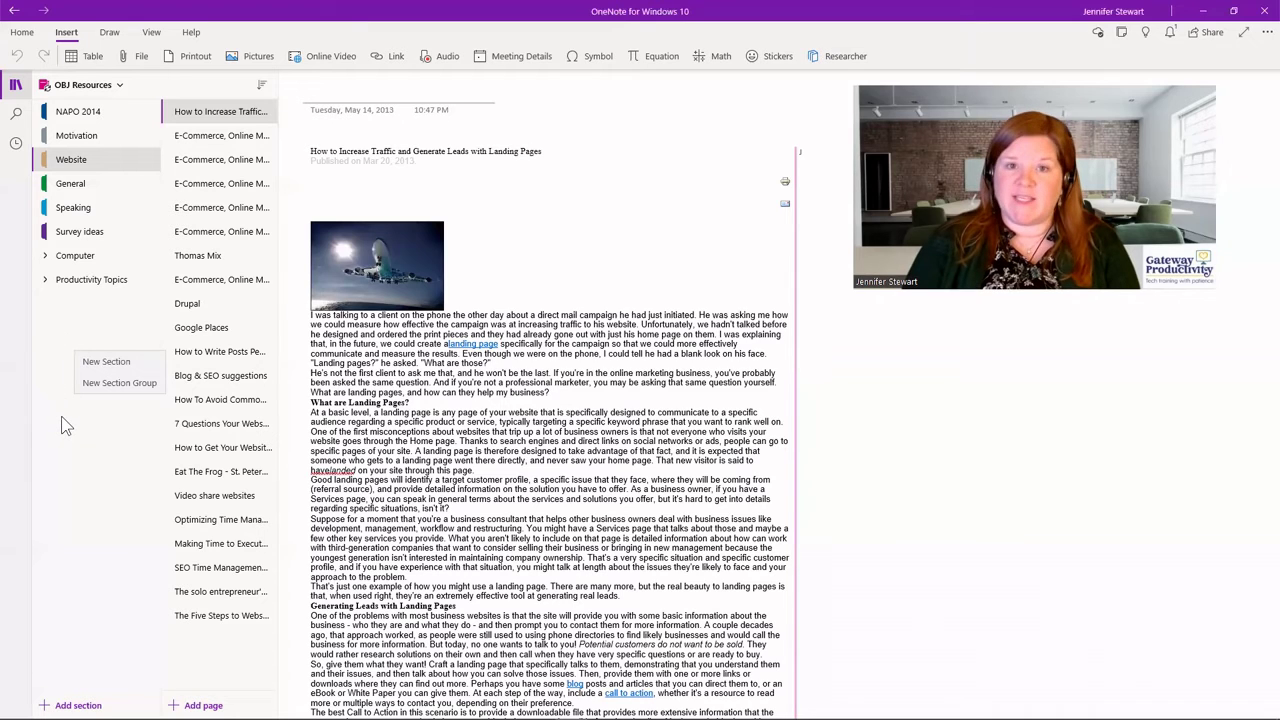
pyautogui.click(106, 384)
pyautogui.write('Test')
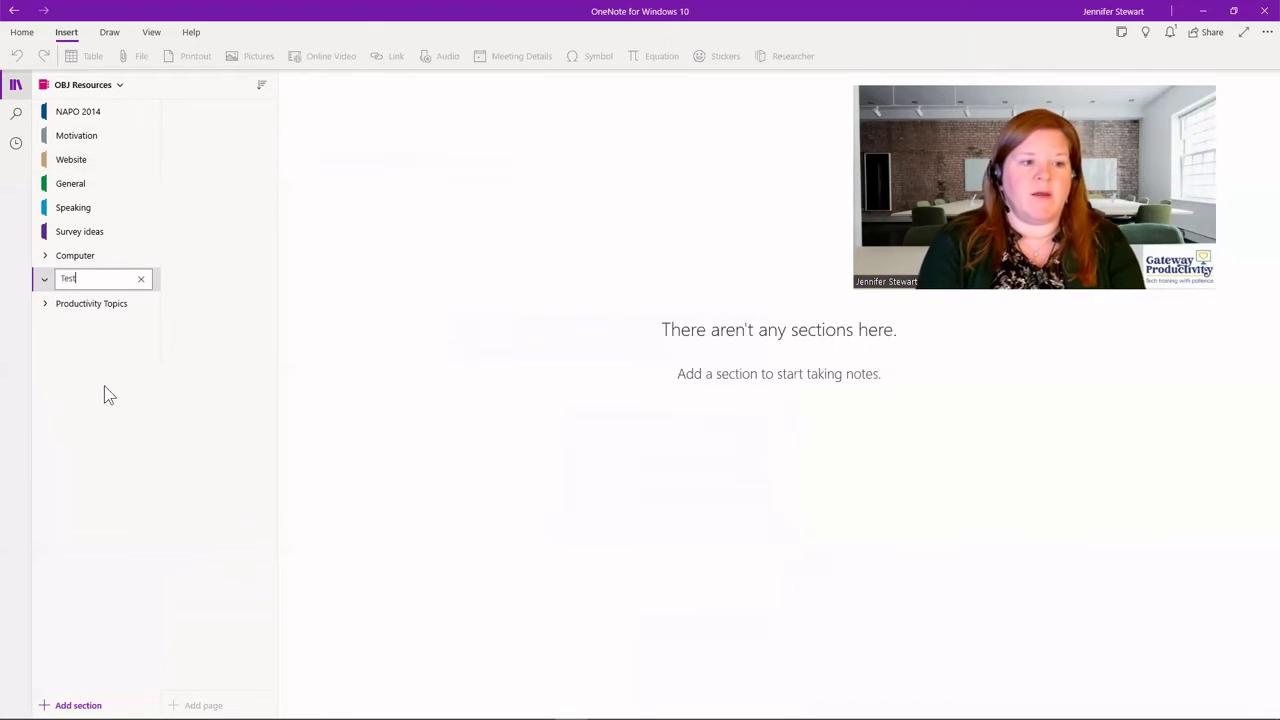
pyautogui.press('Return')
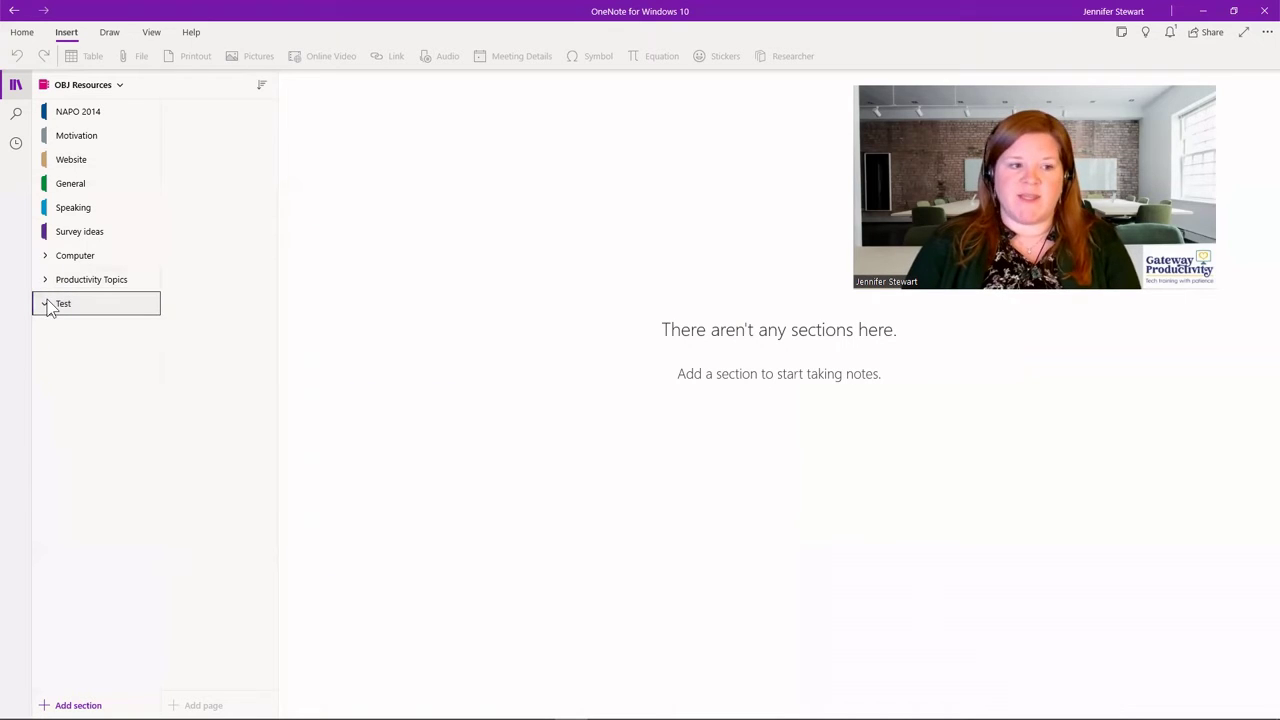
# Place Test below Productivity Topics, with Motivation moved into it and back under Website.
pyautogui.moveTo(48, 304)
pyautogui.mouseDown()
pyautogui.moveTo(50, 244)
pyautogui.moveTo(56, 314)
pyautogui.mouseUp()
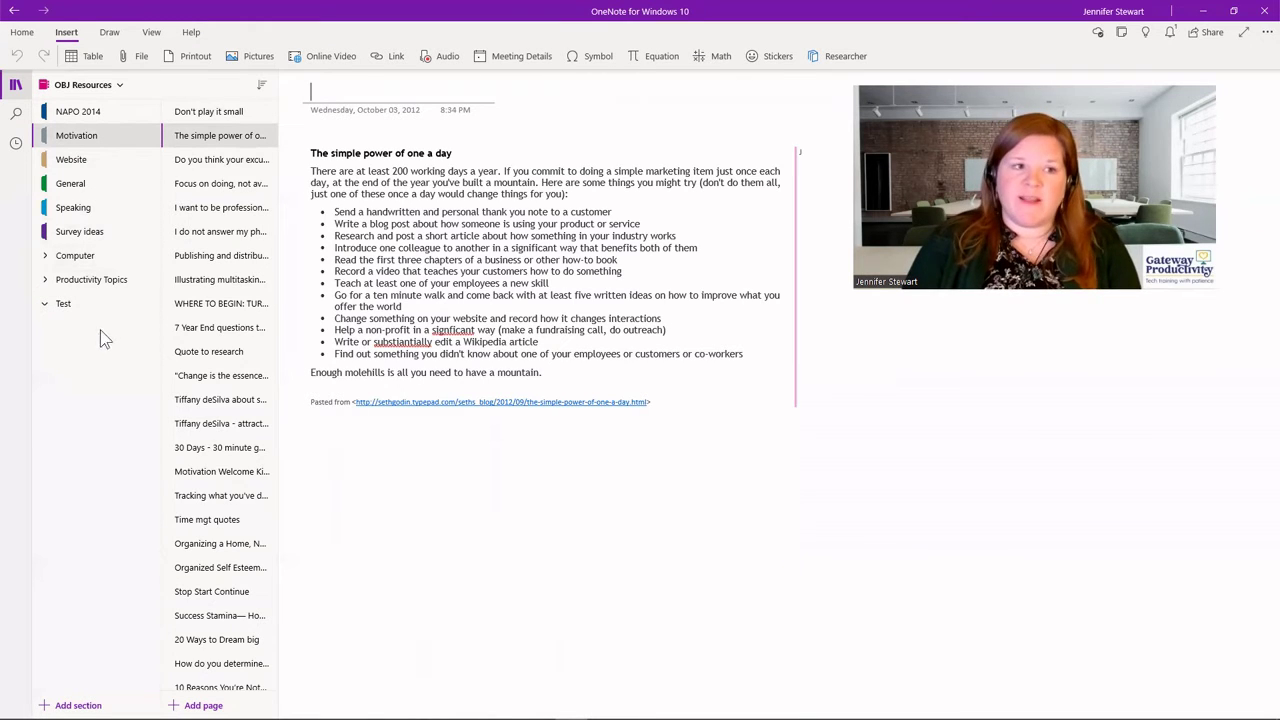
pyautogui.moveTo(78, 146); pyautogui.dragTo(76, 276)
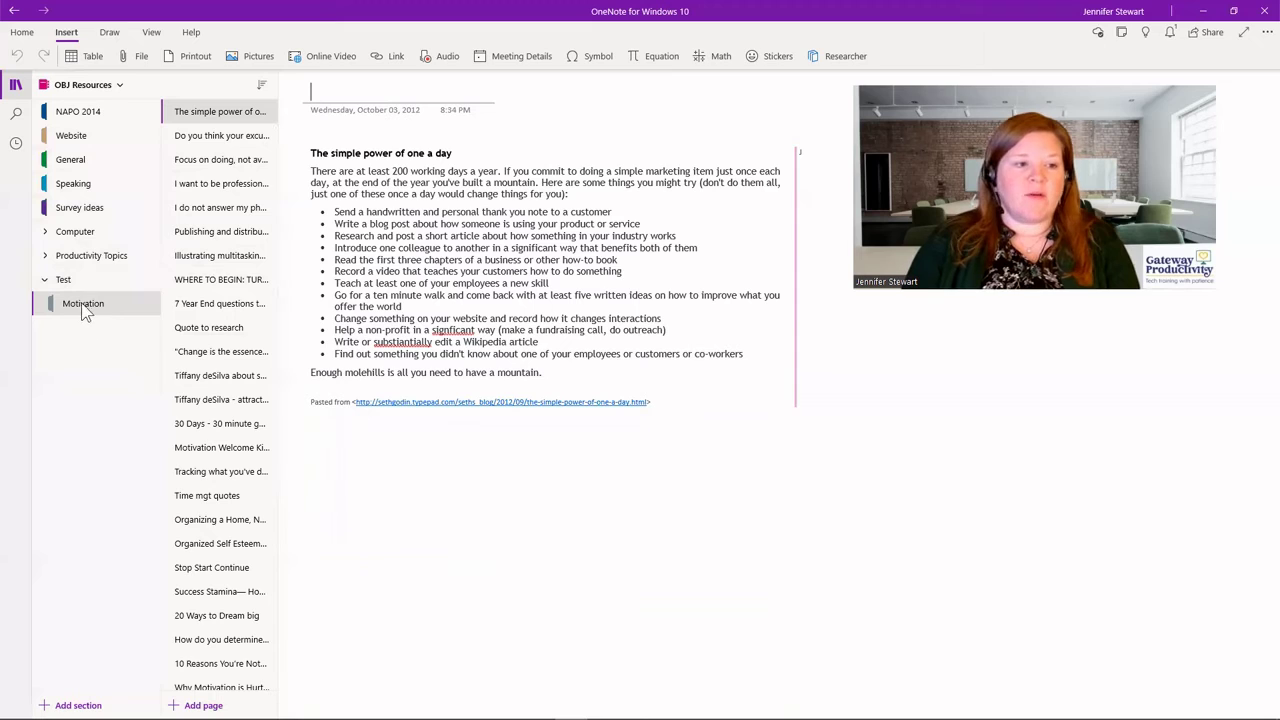
pyautogui.moveTo(85, 313); pyautogui.dragTo(84, 168)
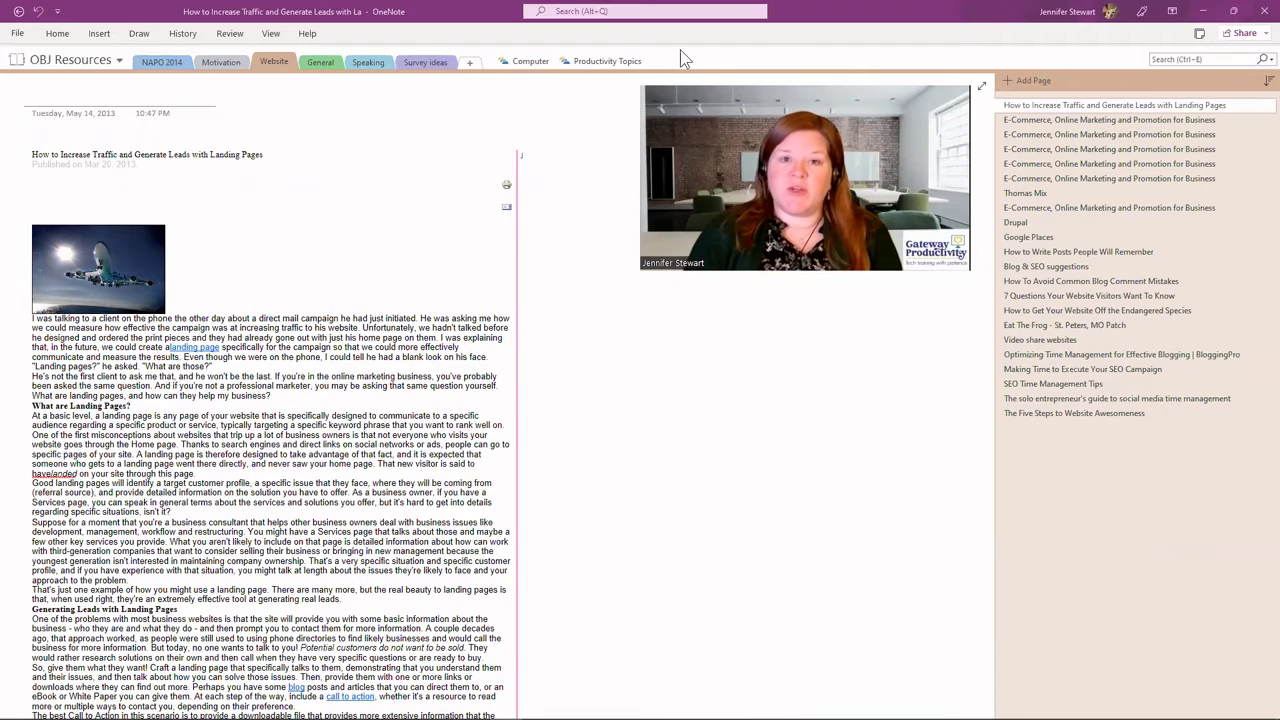
pyautogui.rightClick(593, 61)
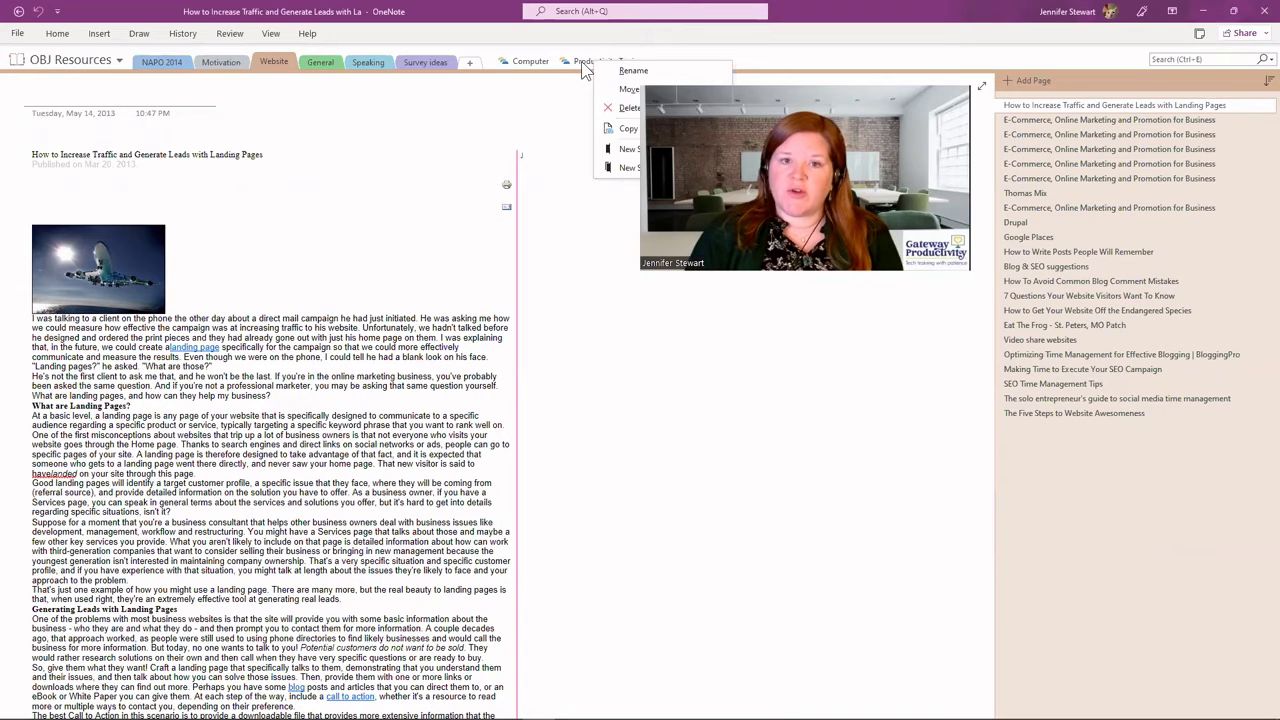
pyautogui.click(633, 71)
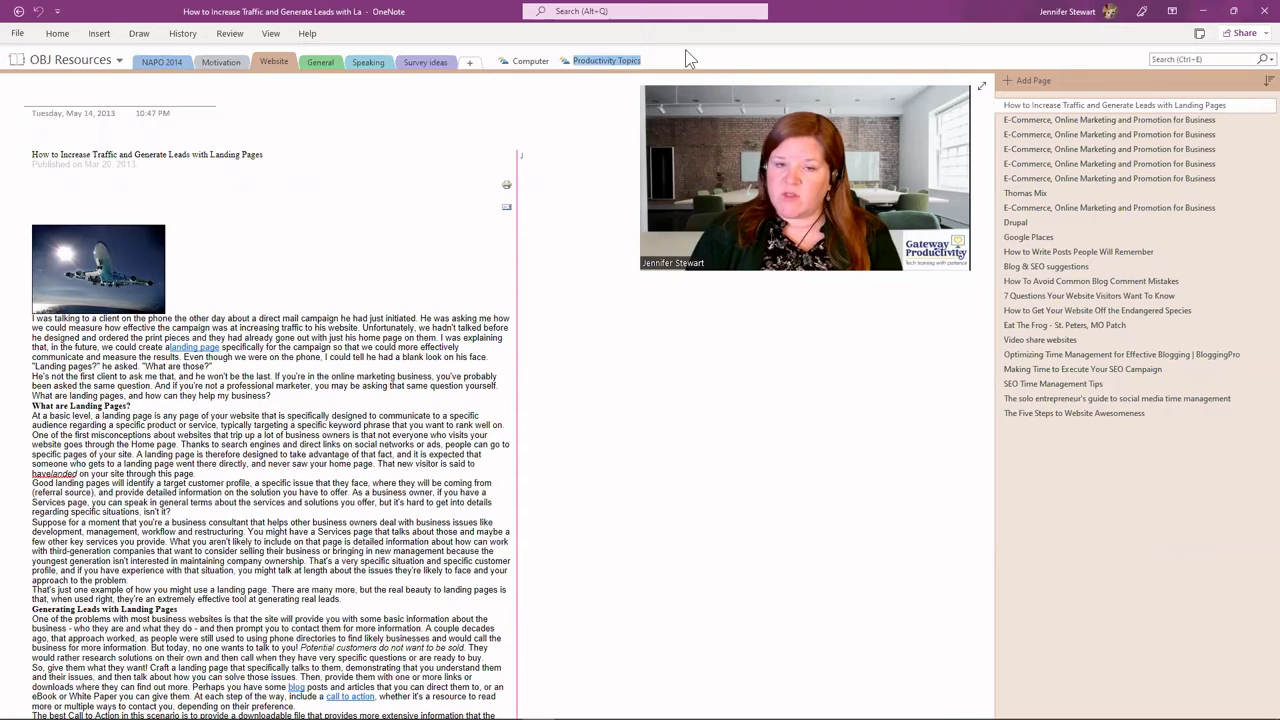
pyautogui.press('Return')
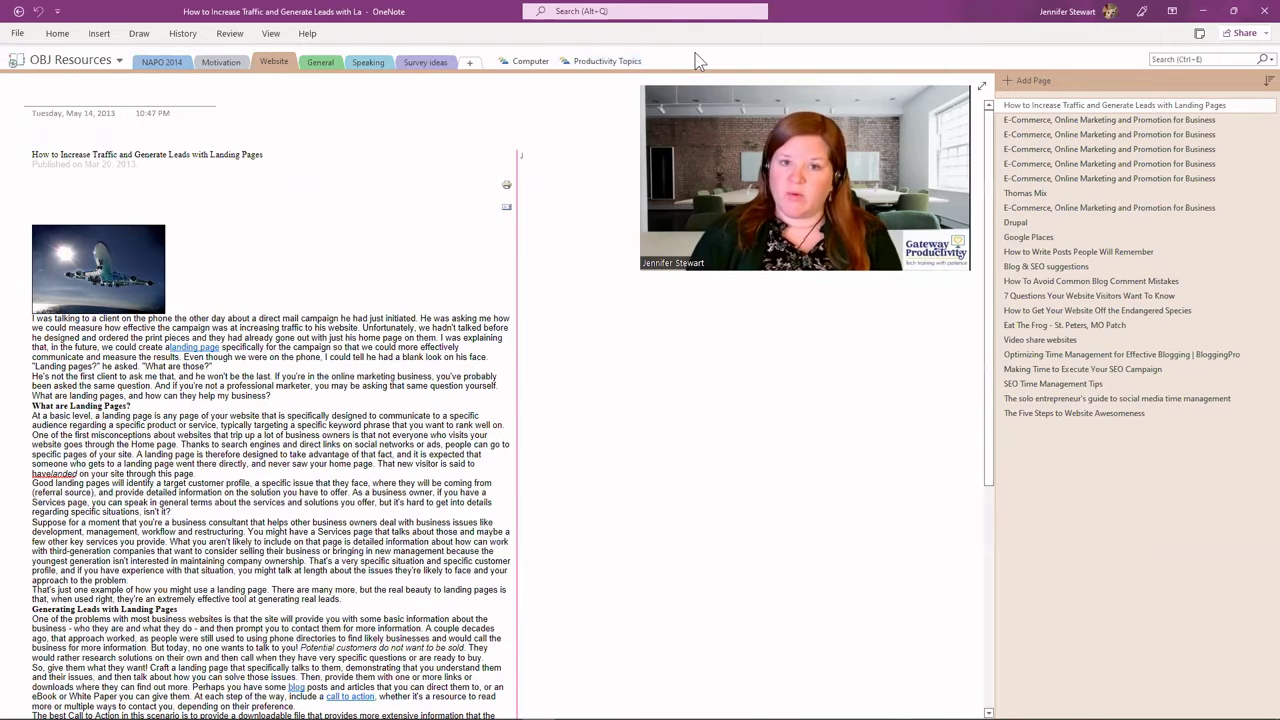
pyautogui.rightClick(598, 60)
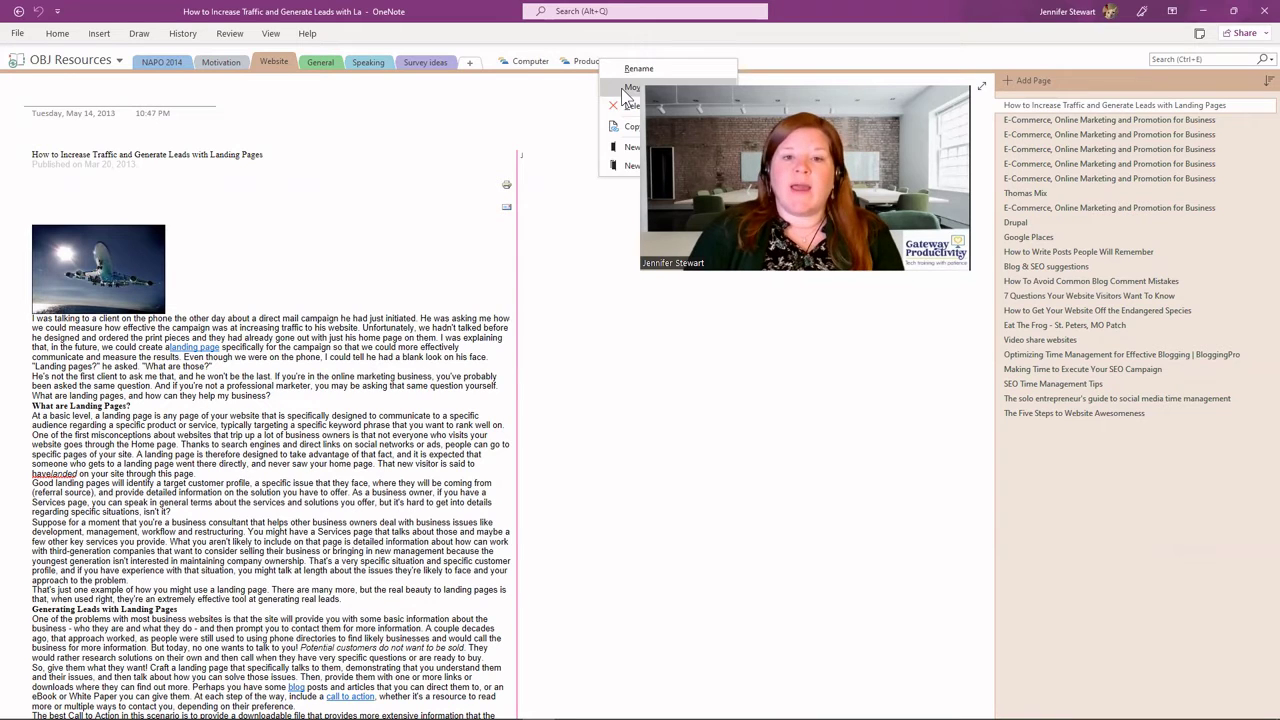
pyautogui.click(630, 88)
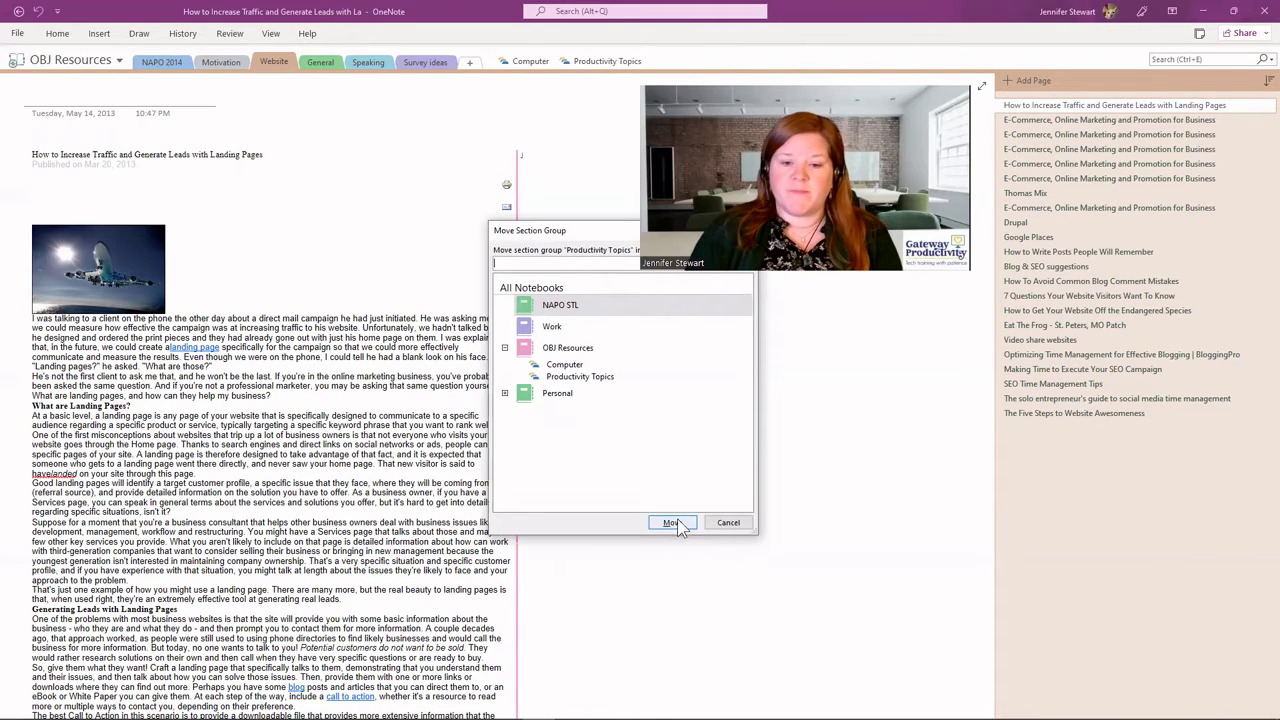
pyautogui.click(728, 524)
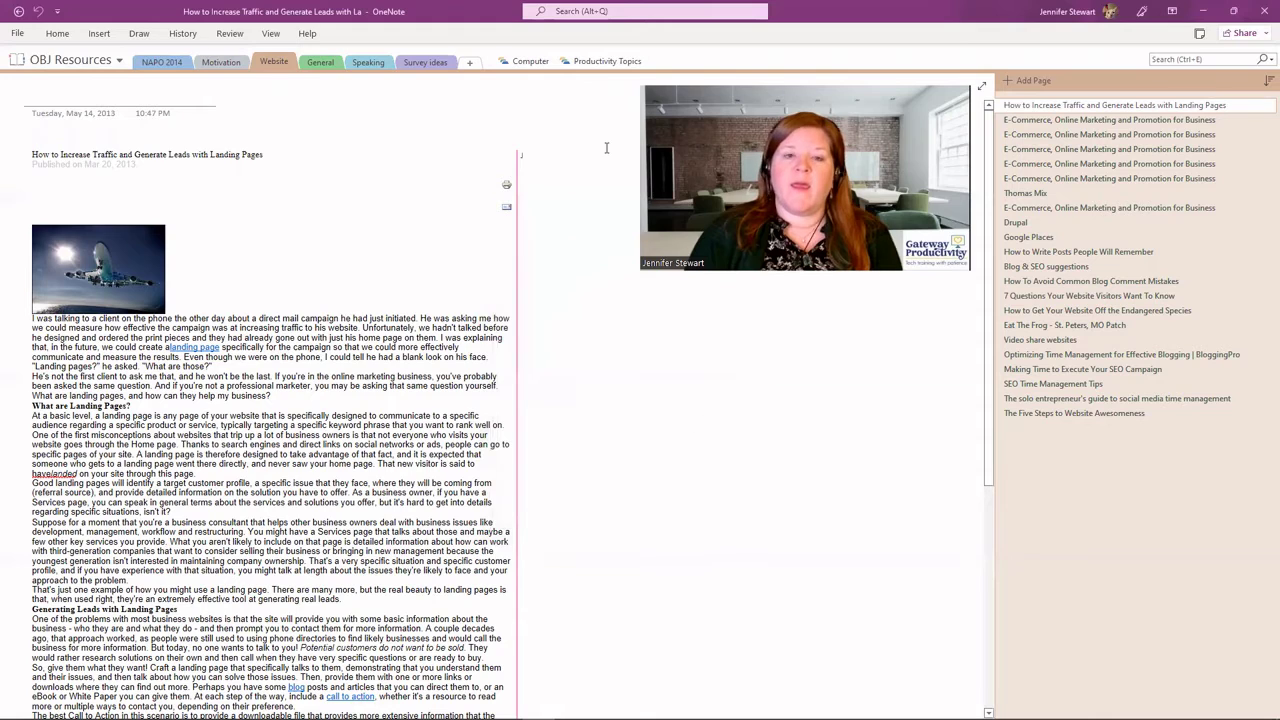
# Check the Productivity Topics group's options, then open the group and return to the top level.
pyautogui.rightClick(597, 64)
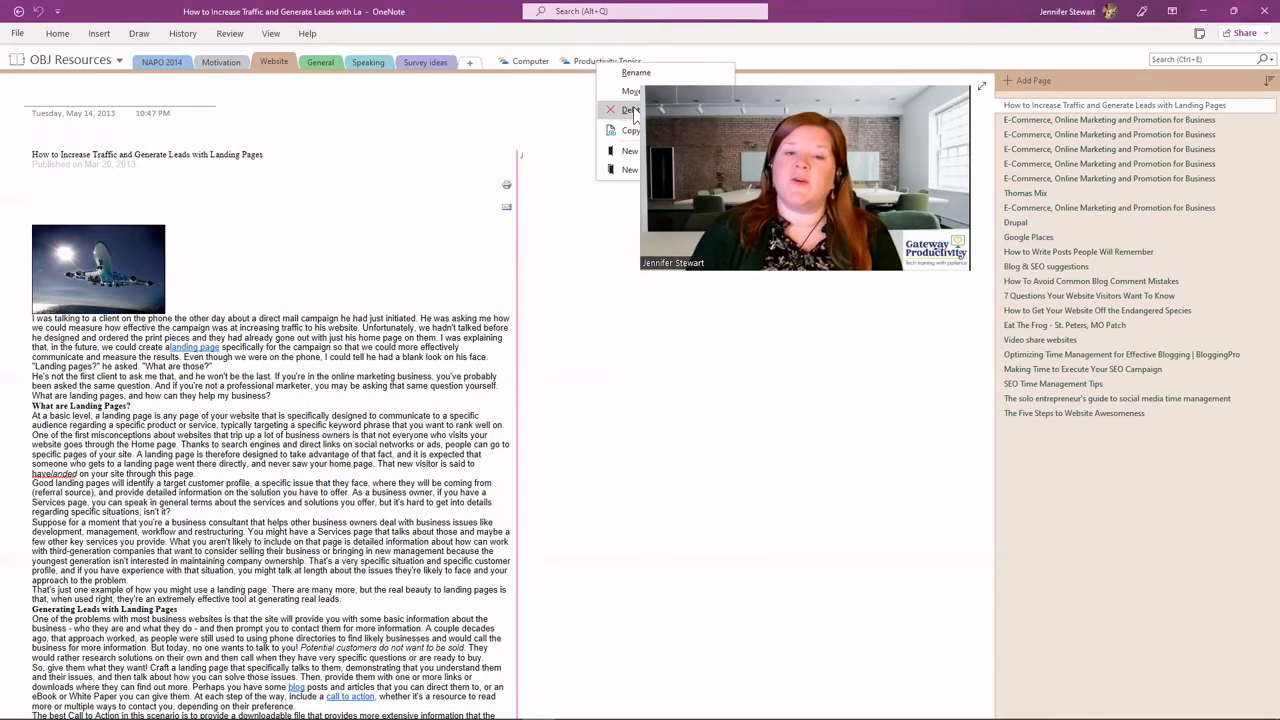
pyautogui.click(556, 92)
pyautogui.click(605, 60)
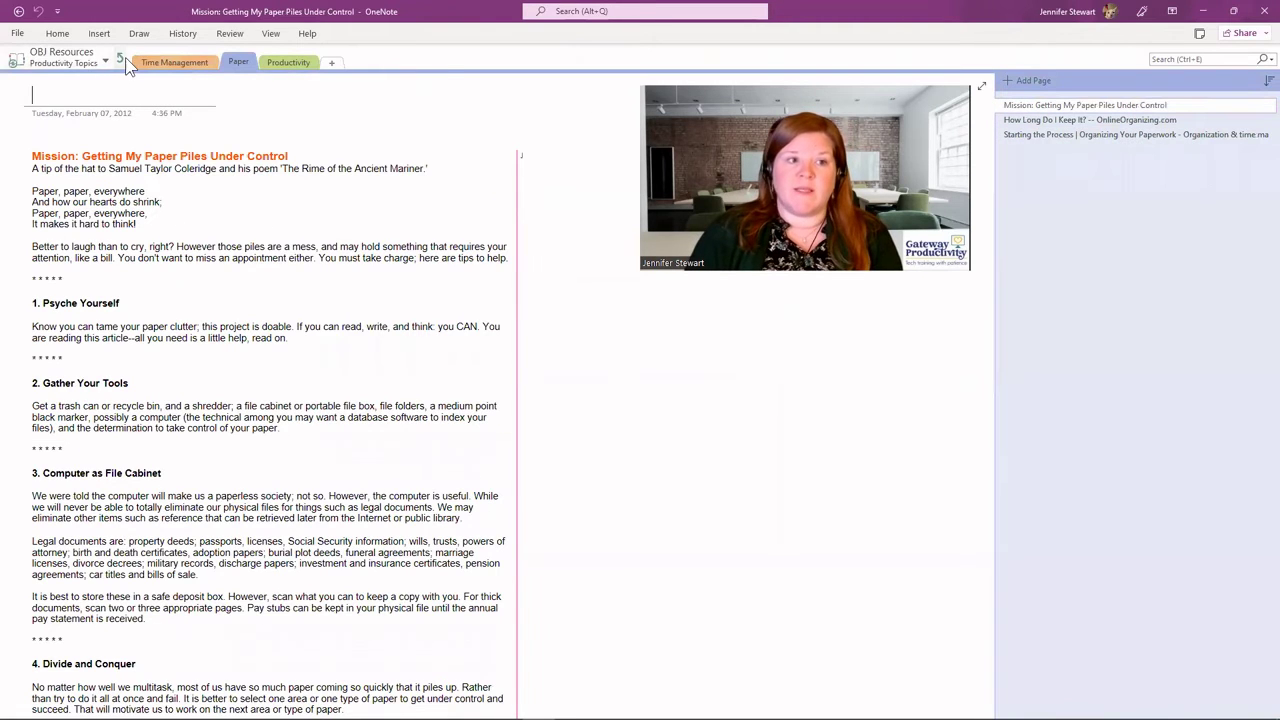
pyautogui.click(123, 59)
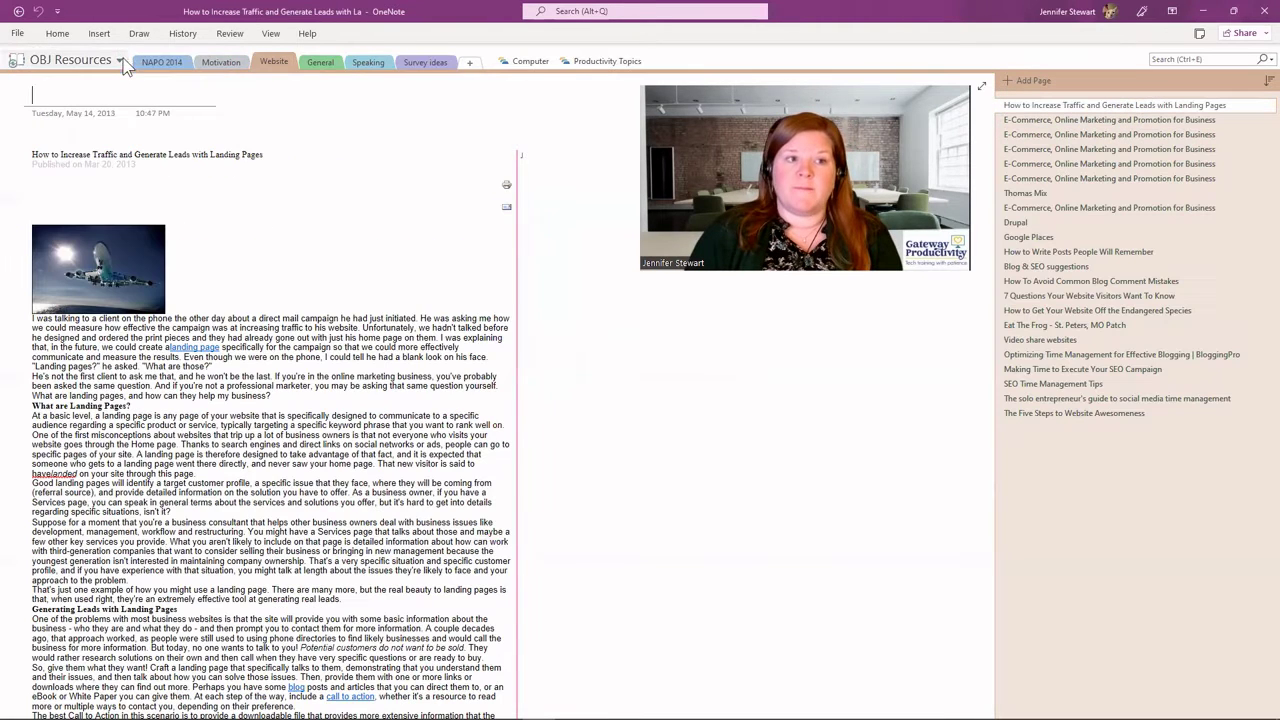
# Compare the Website section's options with the Productivity Topics group's options.
pyautogui.rightClick(607, 62)
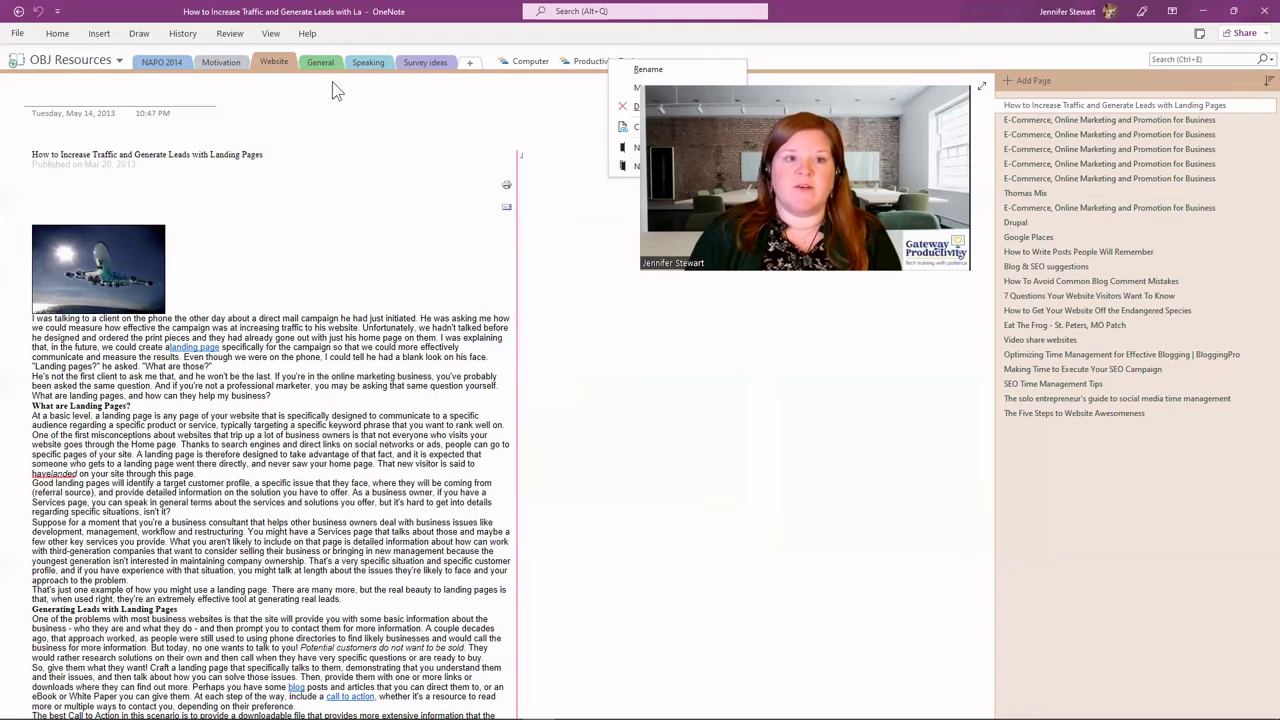
pyautogui.rightClick(273, 61)
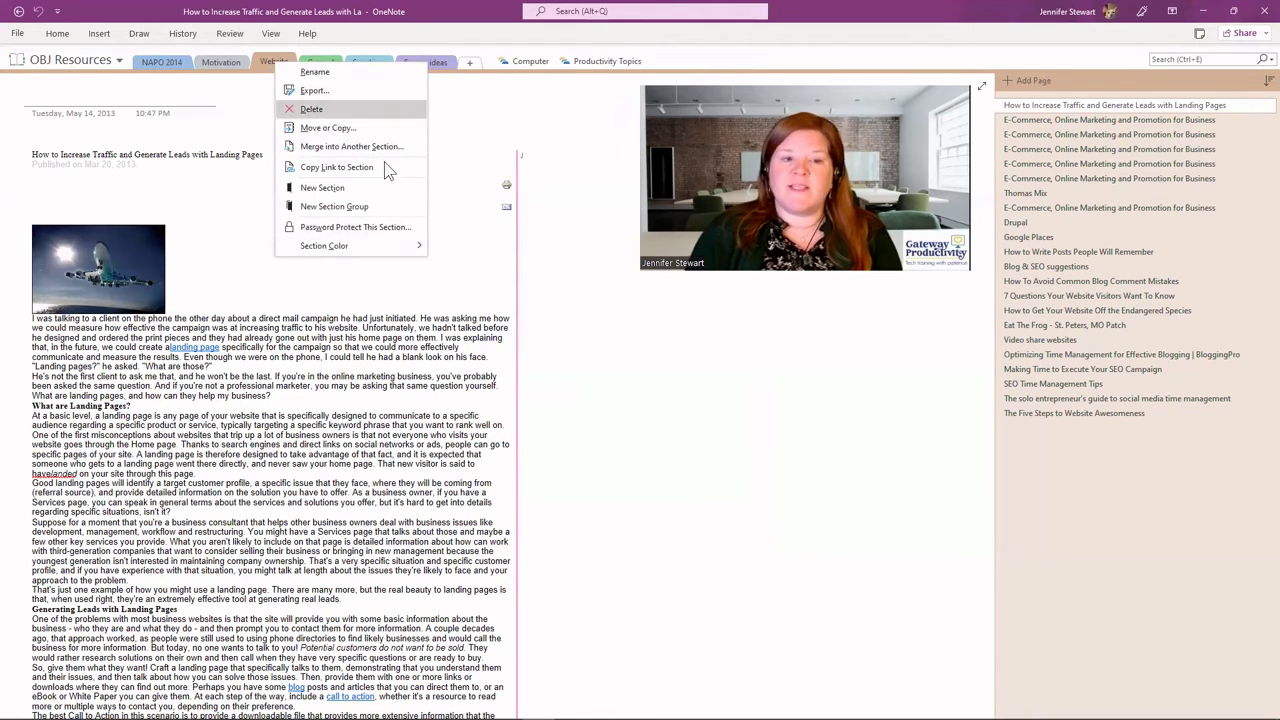
pyautogui.click(629, 33)
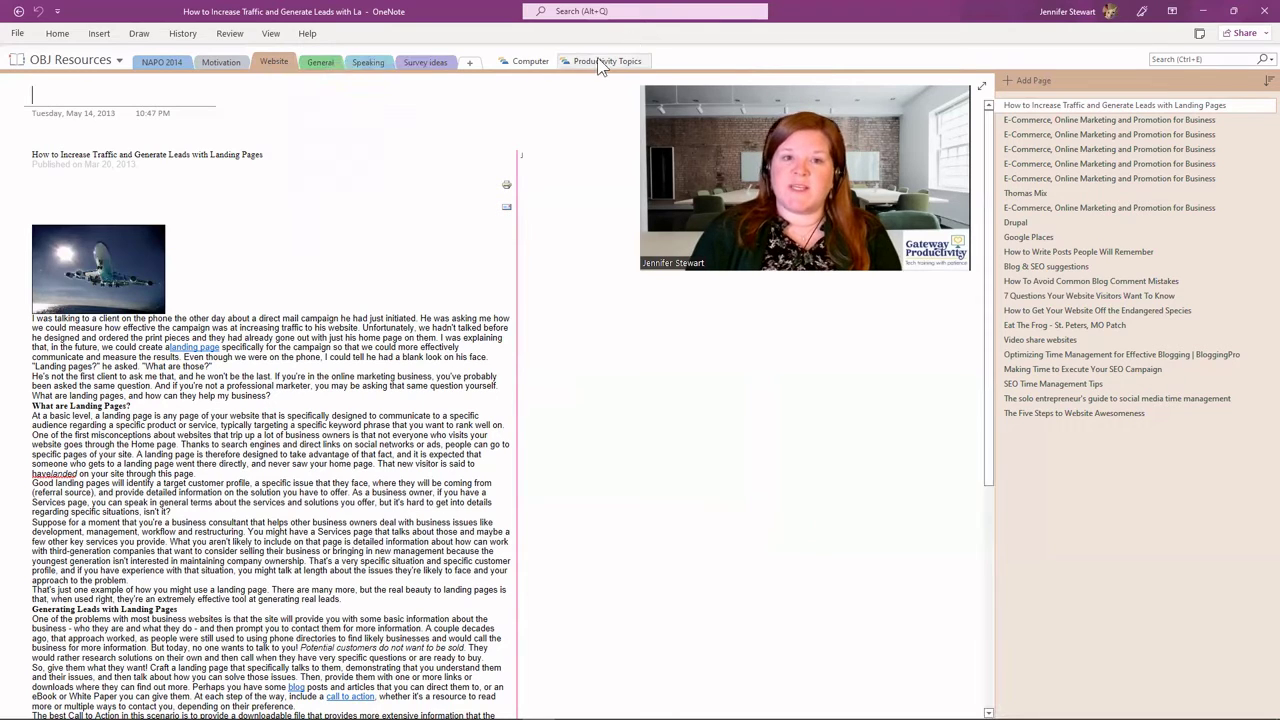
pyautogui.rightClick(597, 66)
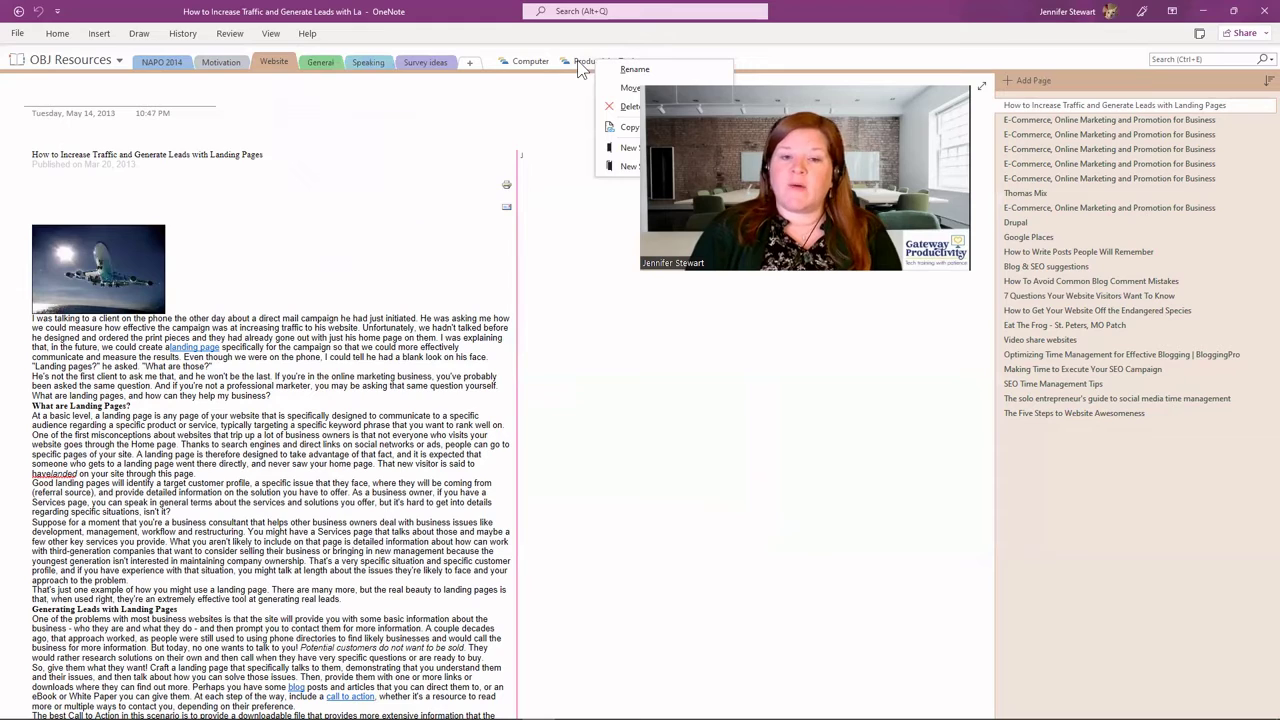